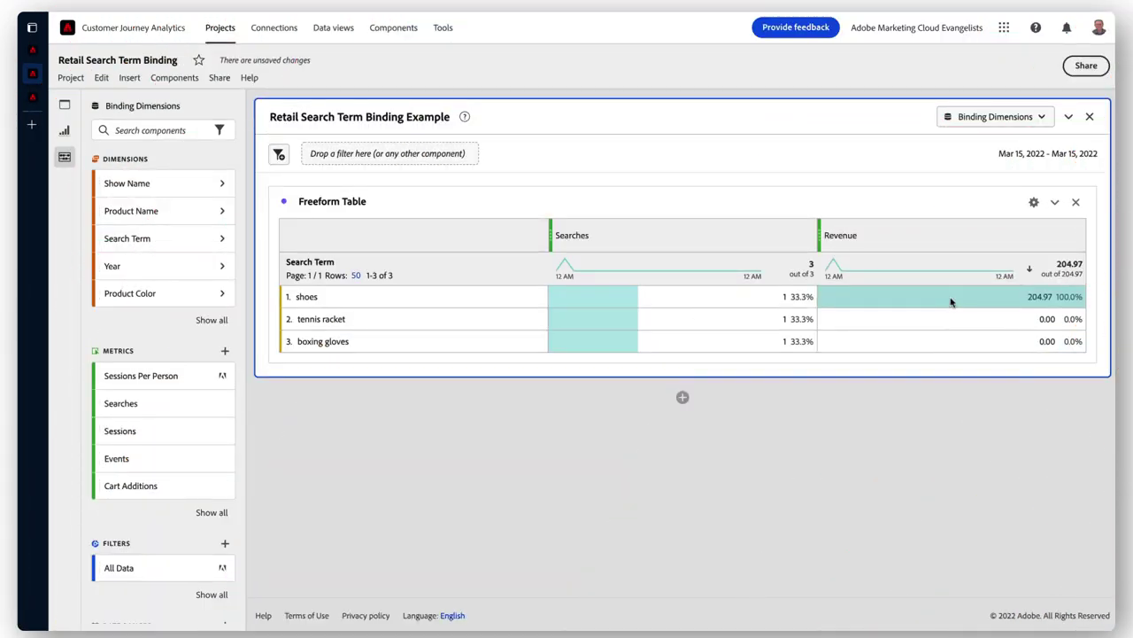
Show the available data views from the Binding Dimensions dropdown in the panel header
click(1040, 118)
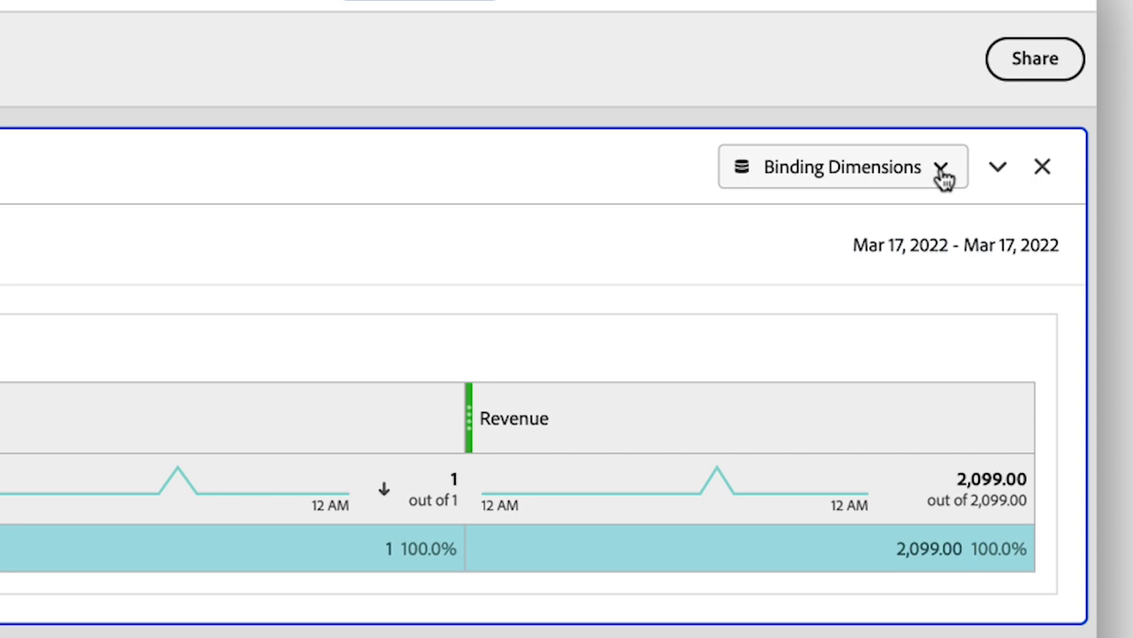
Edit the Binding Dimensions data view and expand Product Color's persistence settings under Components
click(1043, 119)
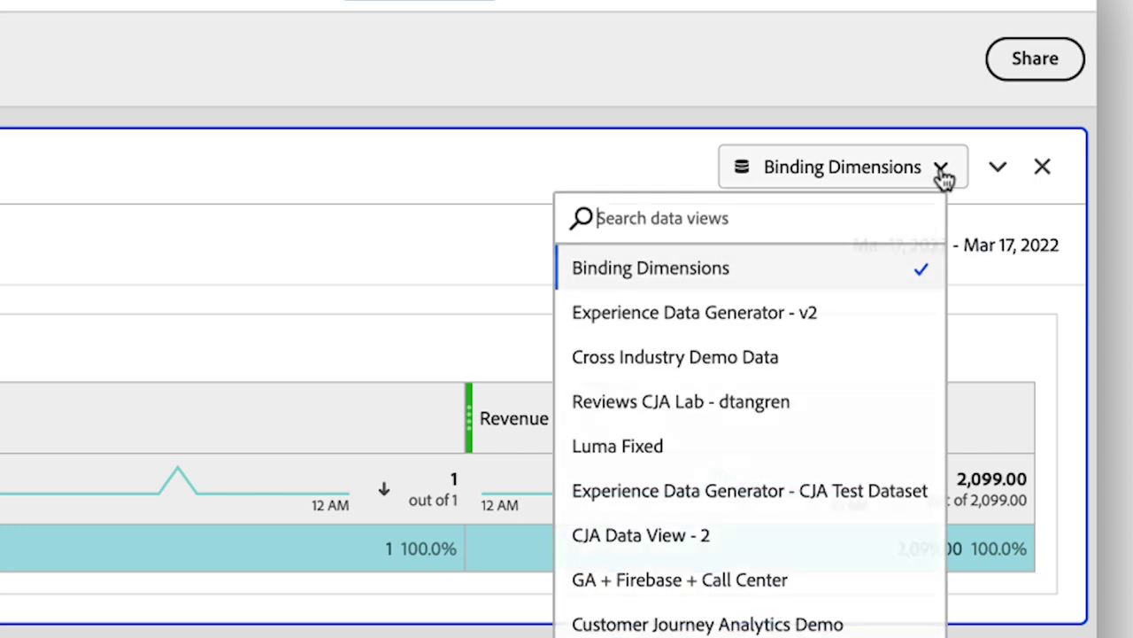
click(866, 270)
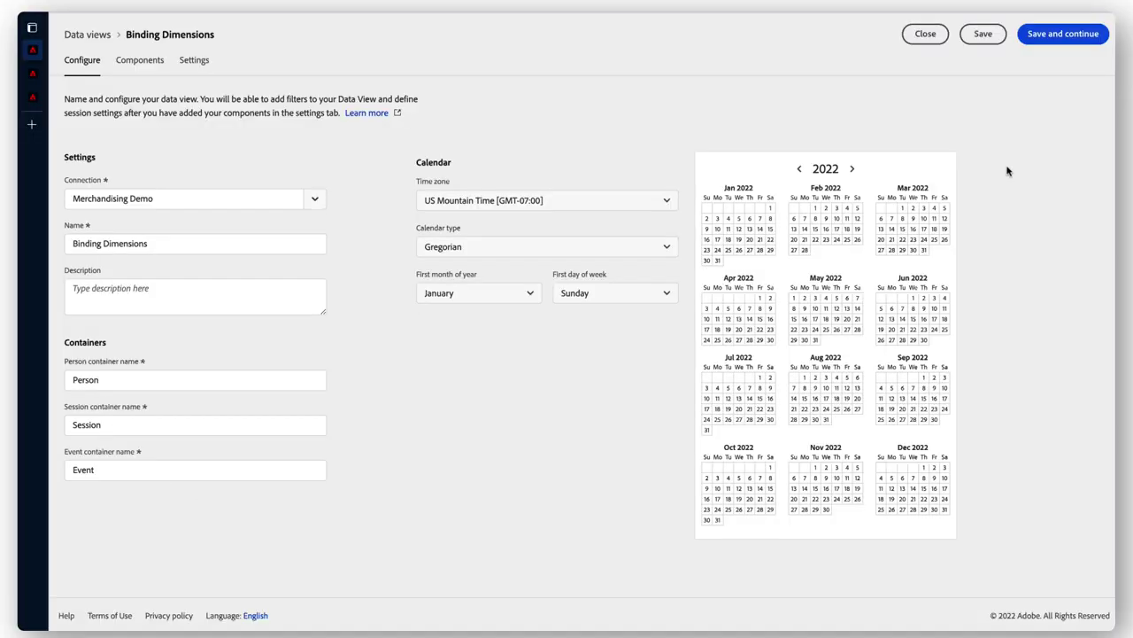
click(139, 60)
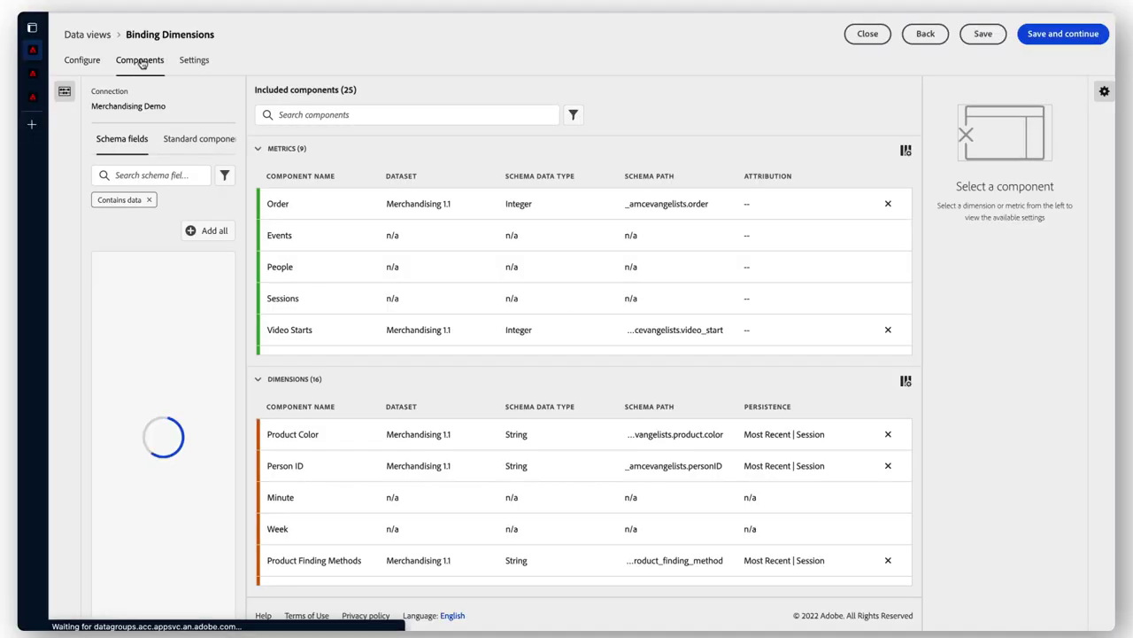
click(374, 434)
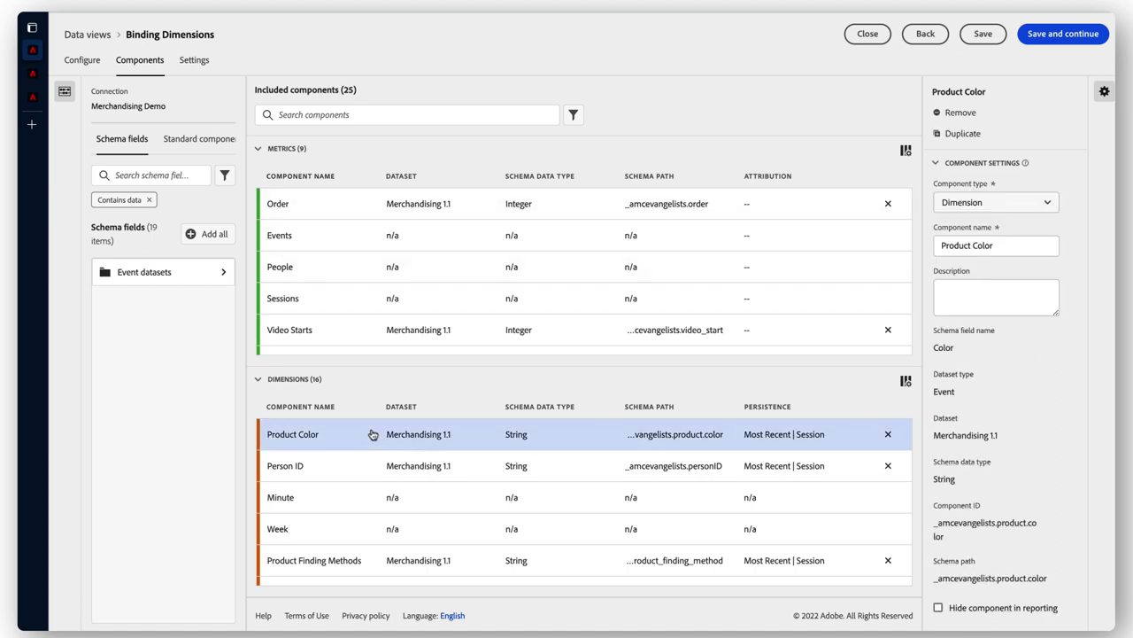
scroll(974, 459, down, 3)
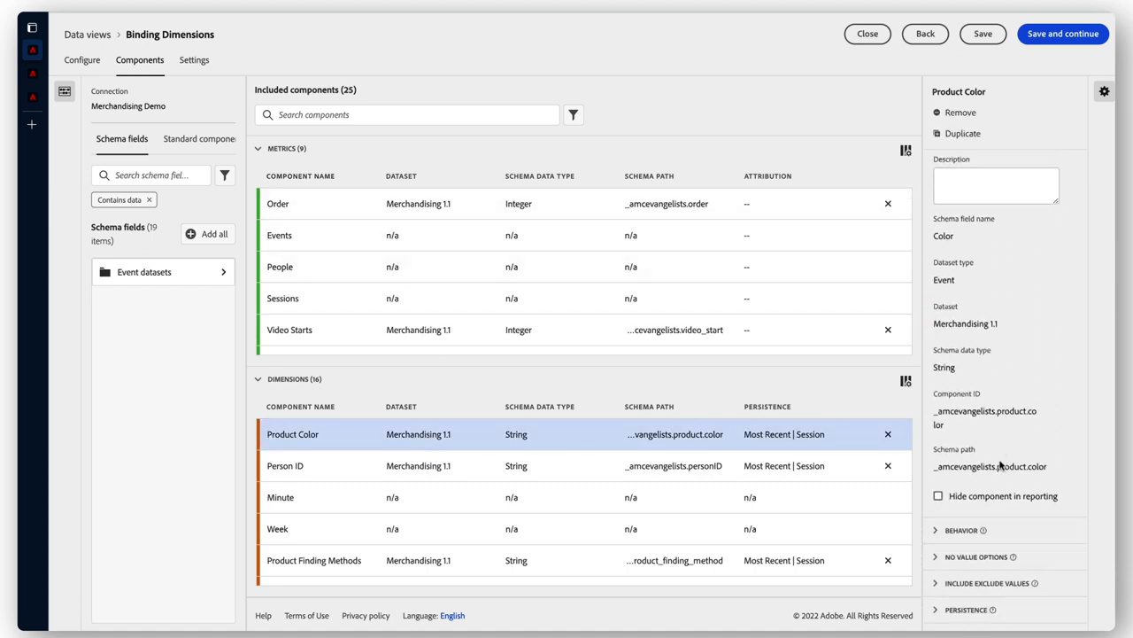
click(969, 611)
Set Product Color's binding dimension to Product Name and save the data view
scroll(994, 534, down, 4)
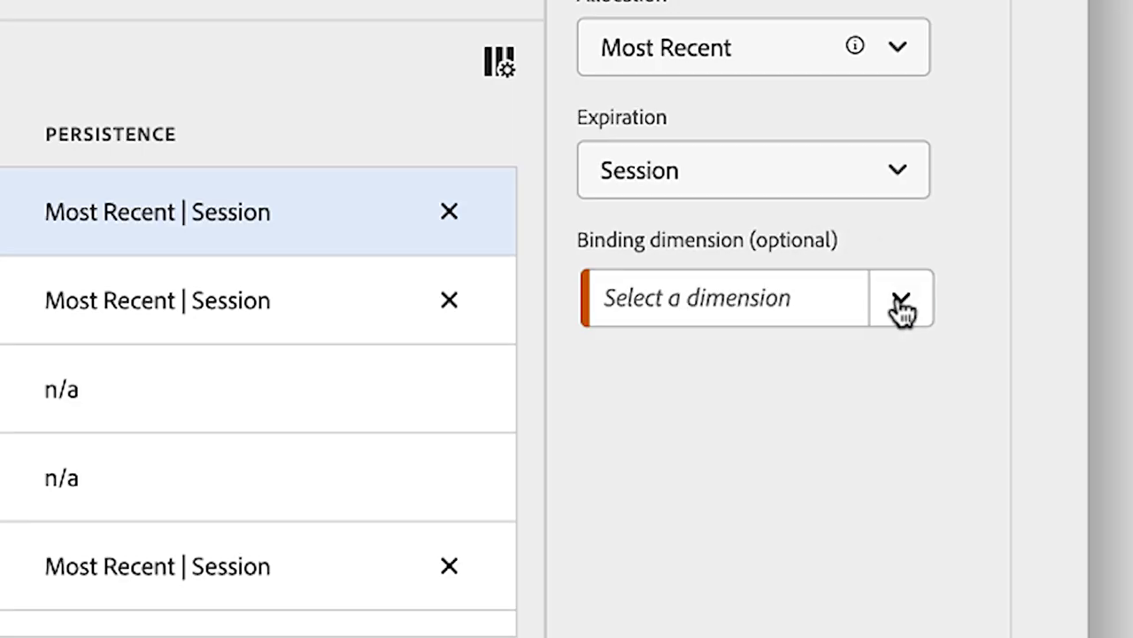
click(1048, 466)
click(742, 438)
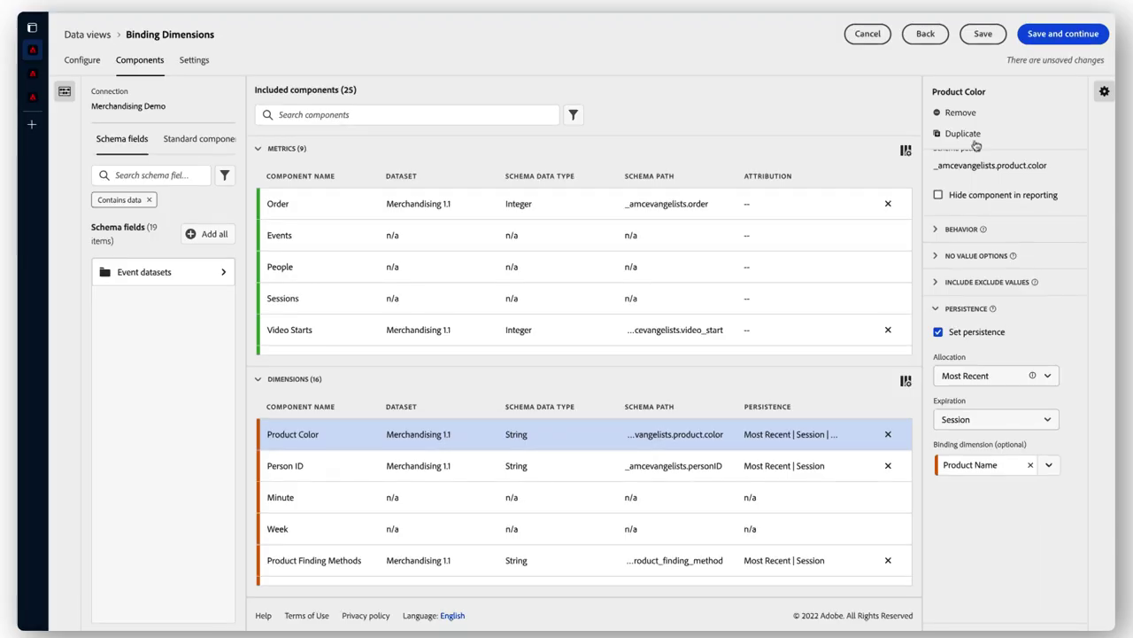
click(979, 44)
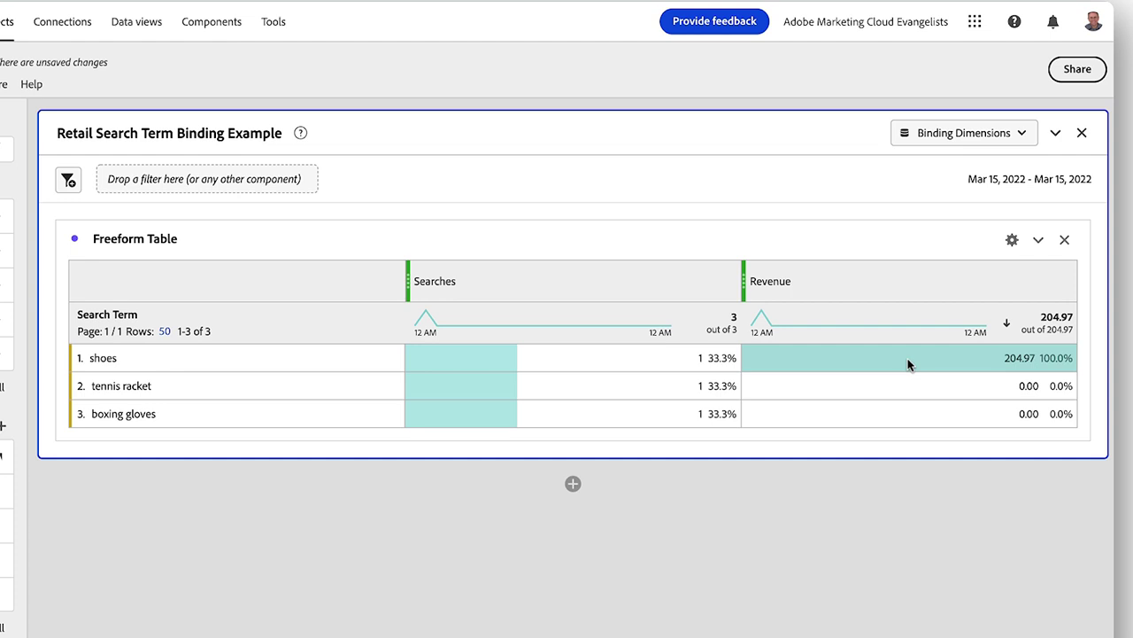
Edit the Binding Dimensions data view and expand Search Term's persistence settings
click(1019, 133)
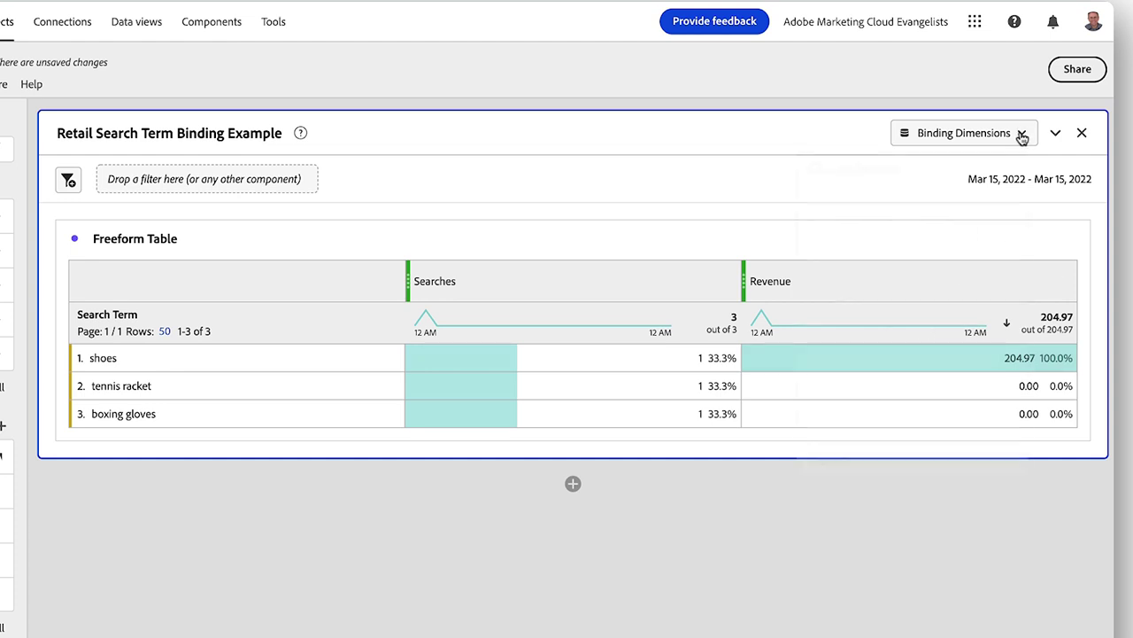
click(977, 198)
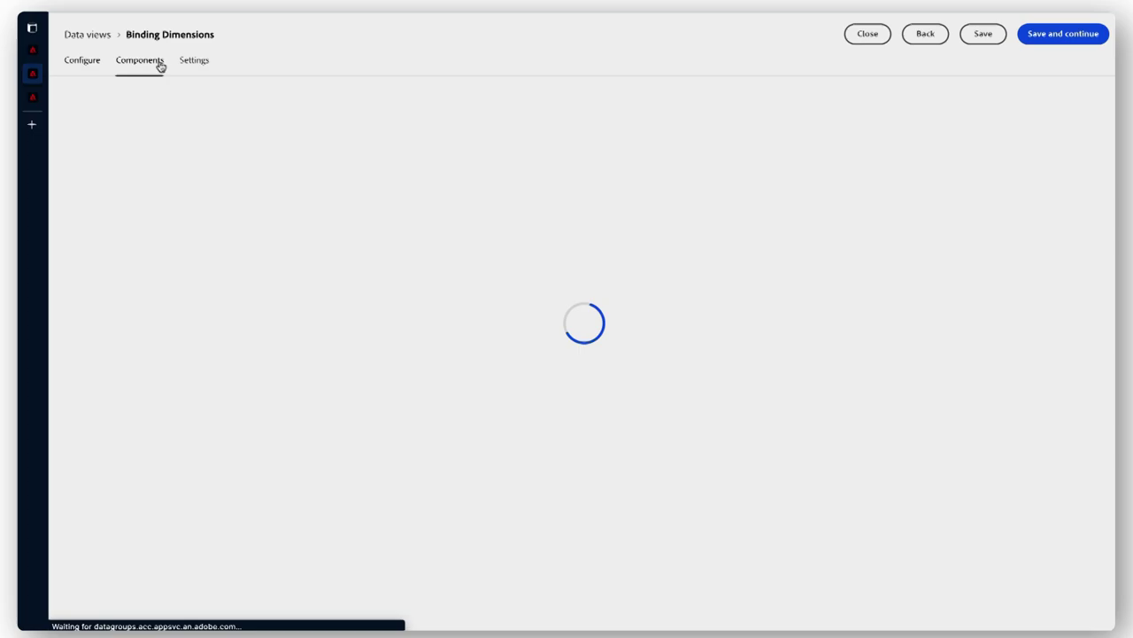
scroll(486, 478, down, 5)
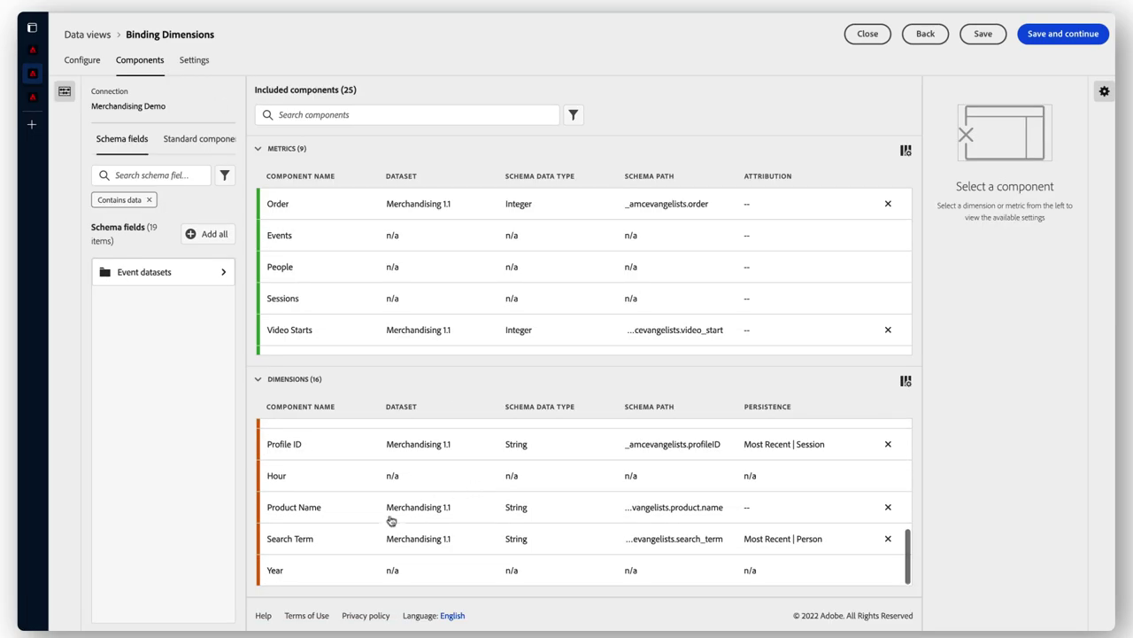
click(345, 538)
scroll(956, 483, down, 3)
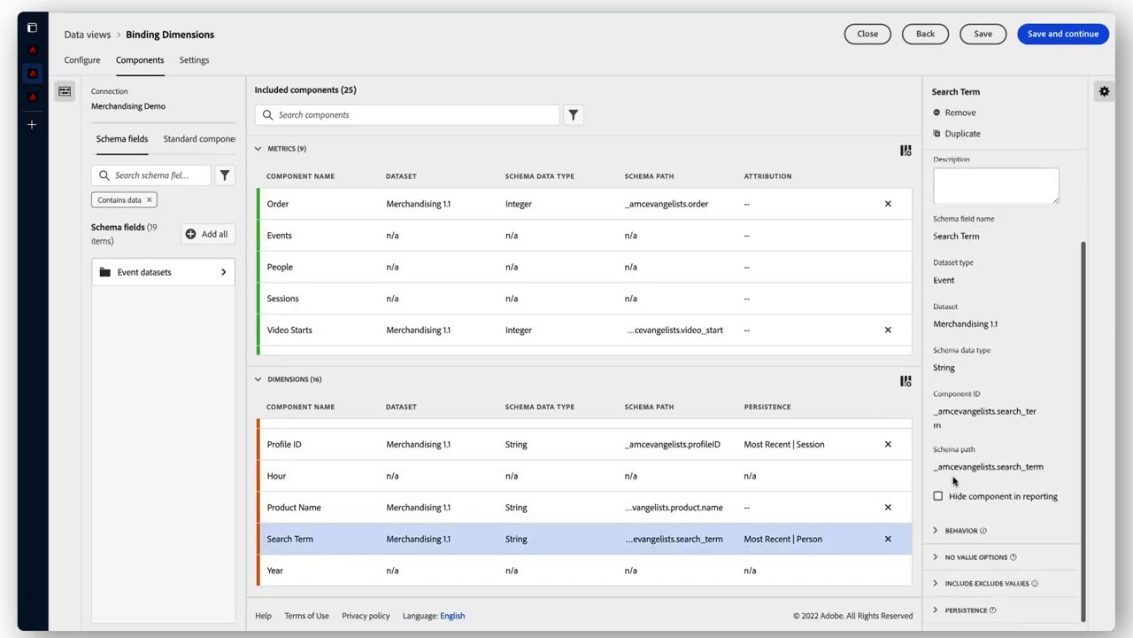
click(990, 609)
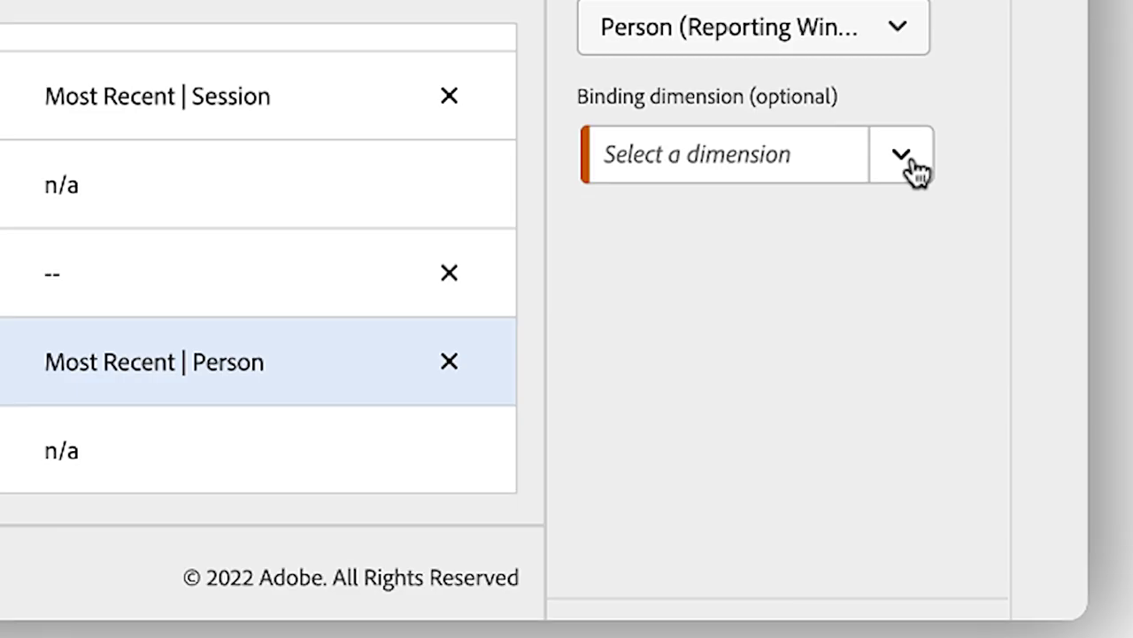
Set Search Term's binding dimension to Product Name
click(1050, 467)
scroll(797, 333, down, 1)
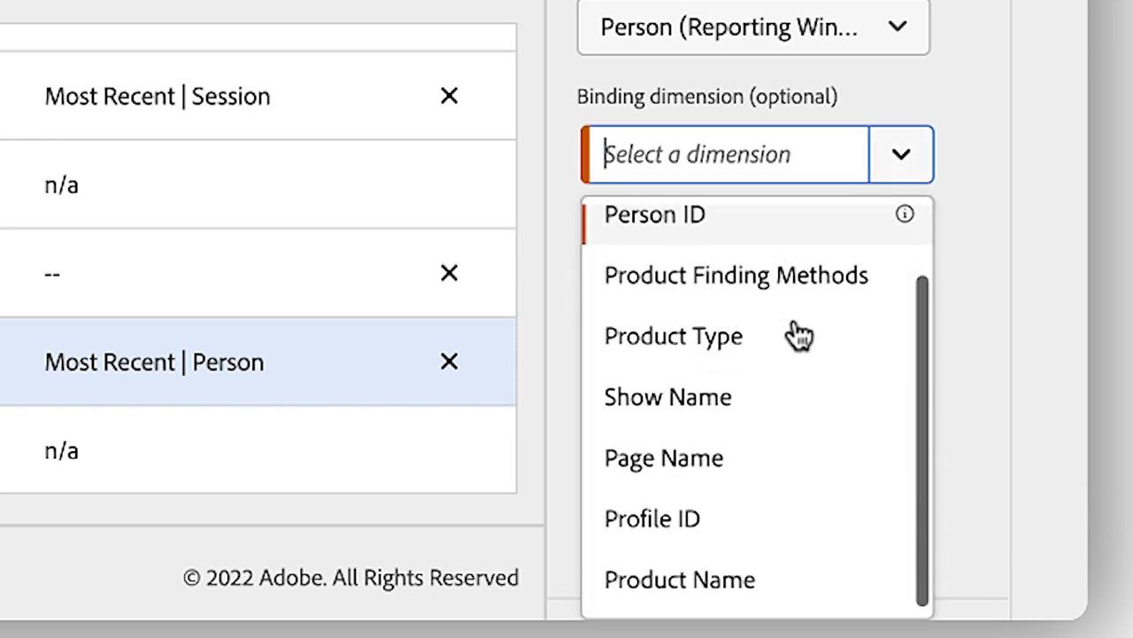
click(746, 581)
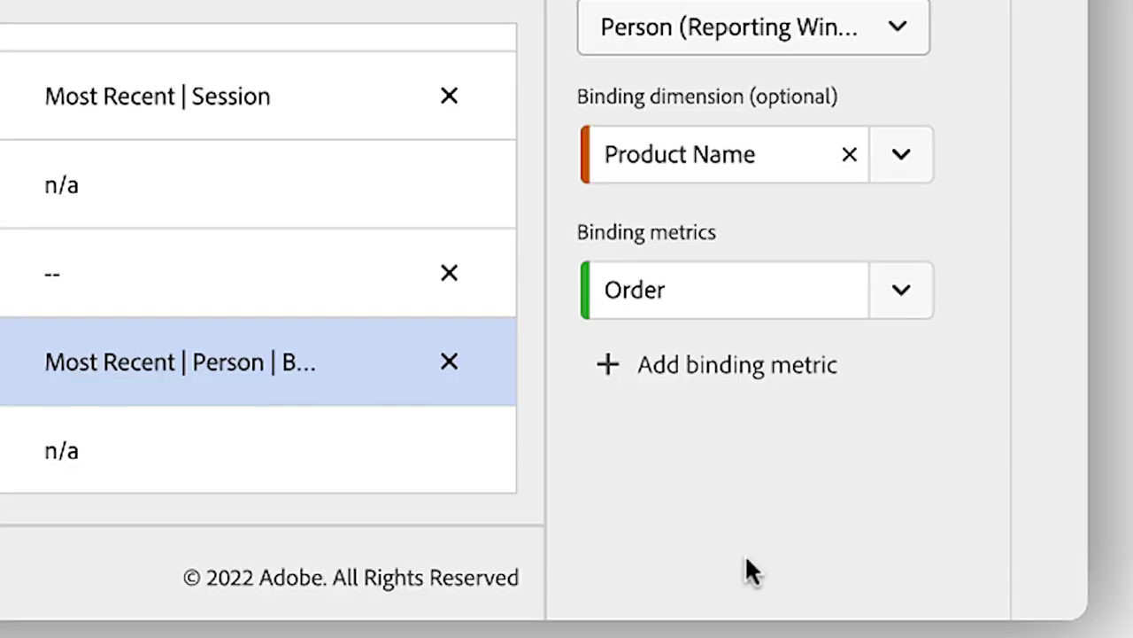
Make Searches the binding metric, save the data view, and return to Workspace
click(1045, 513)
scroll(805, 455, down, 3)
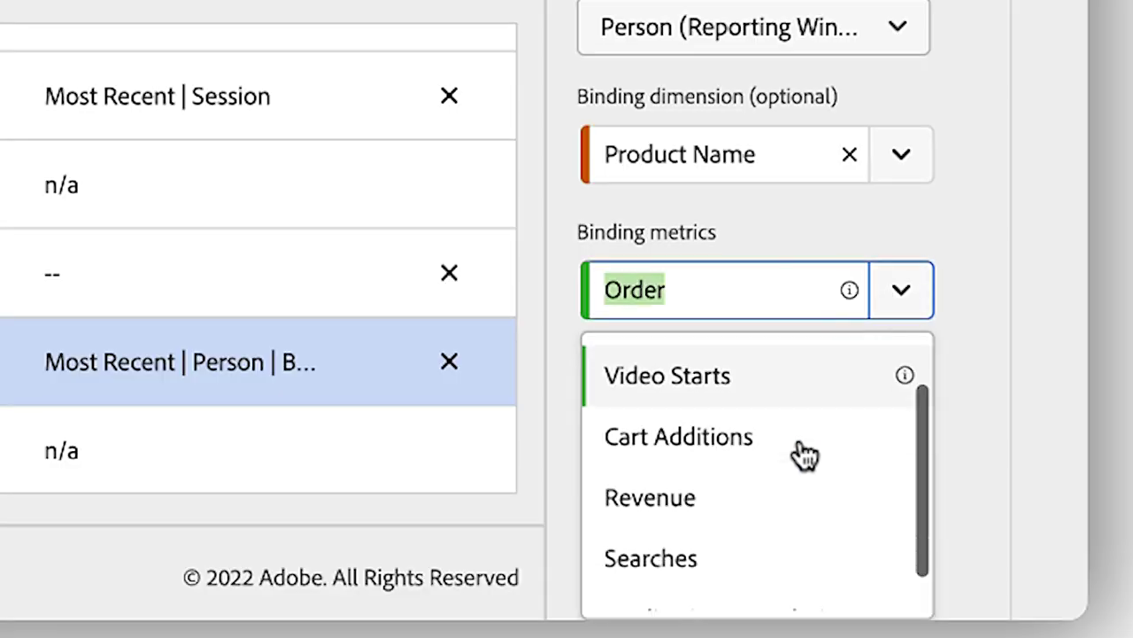
click(754, 519)
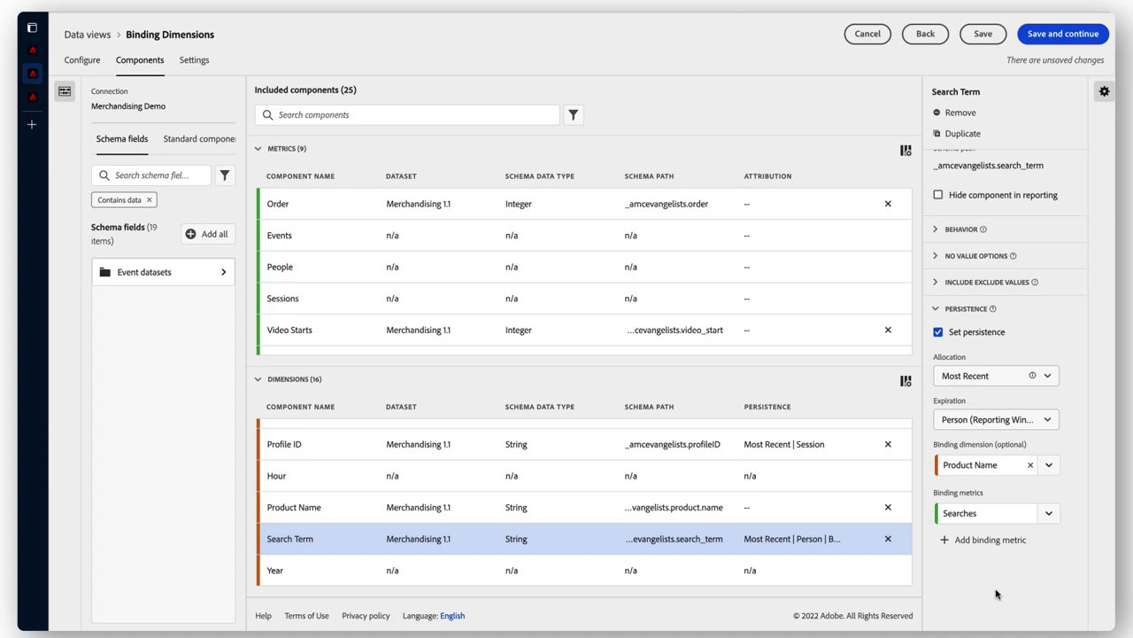
click(970, 35)
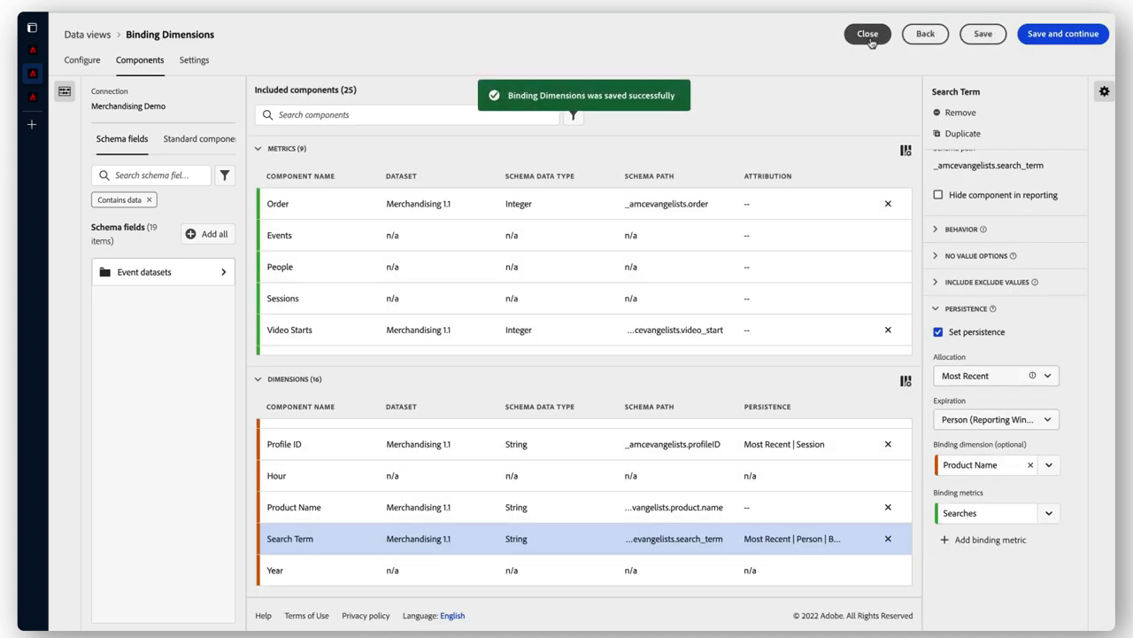
click(868, 33)
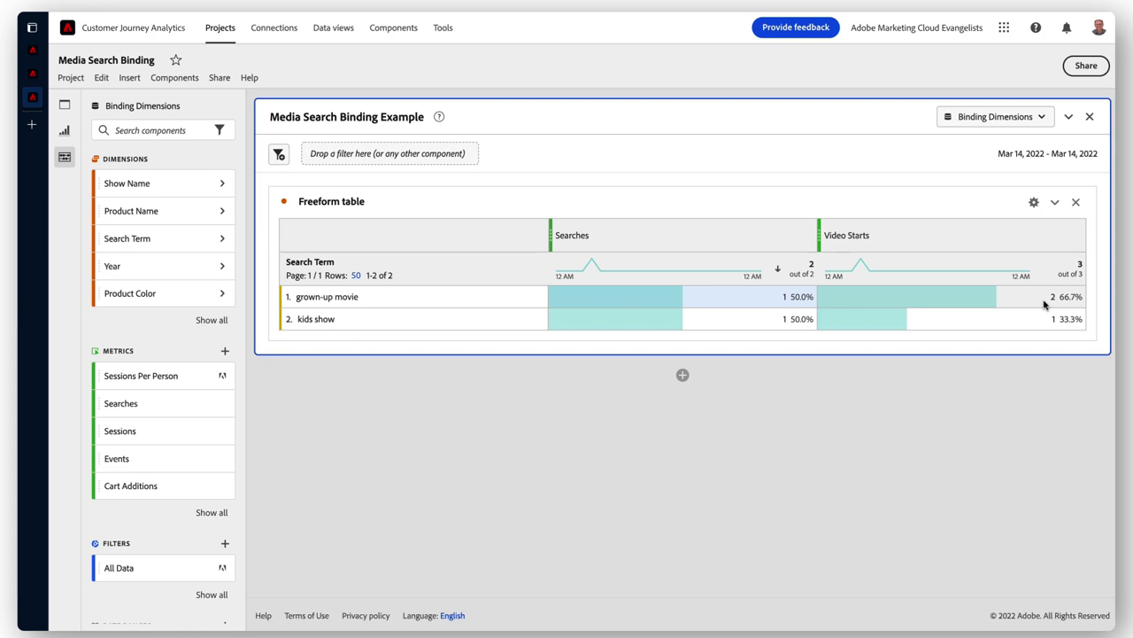
Edit the Binding Dimensions data view and expand Search Term's persistence settings
click(1036, 122)
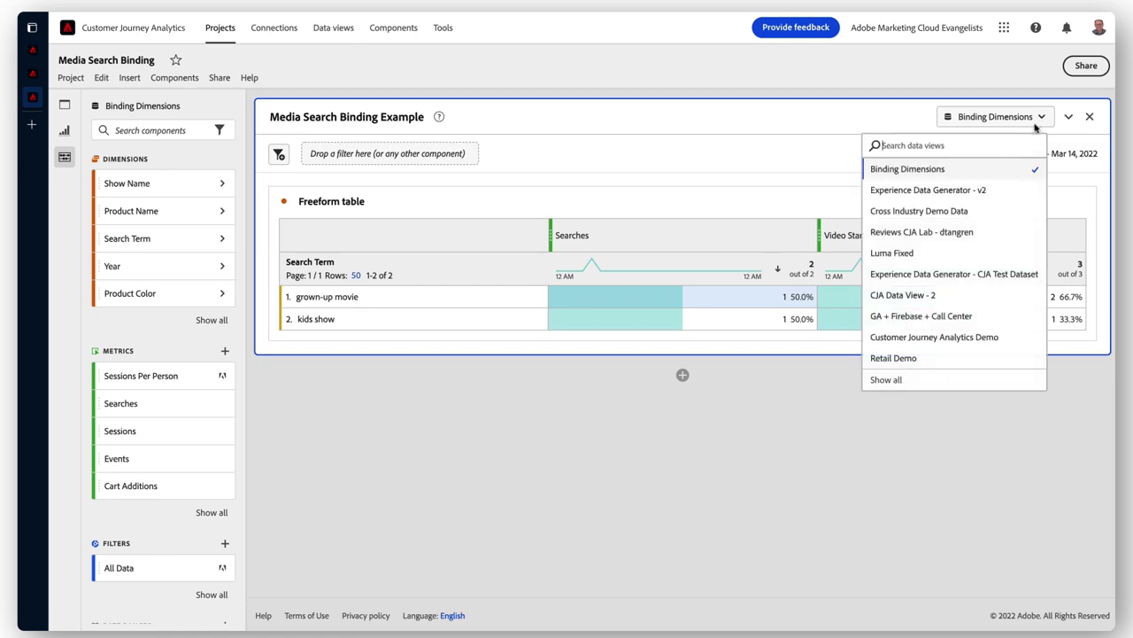
click(1012, 169)
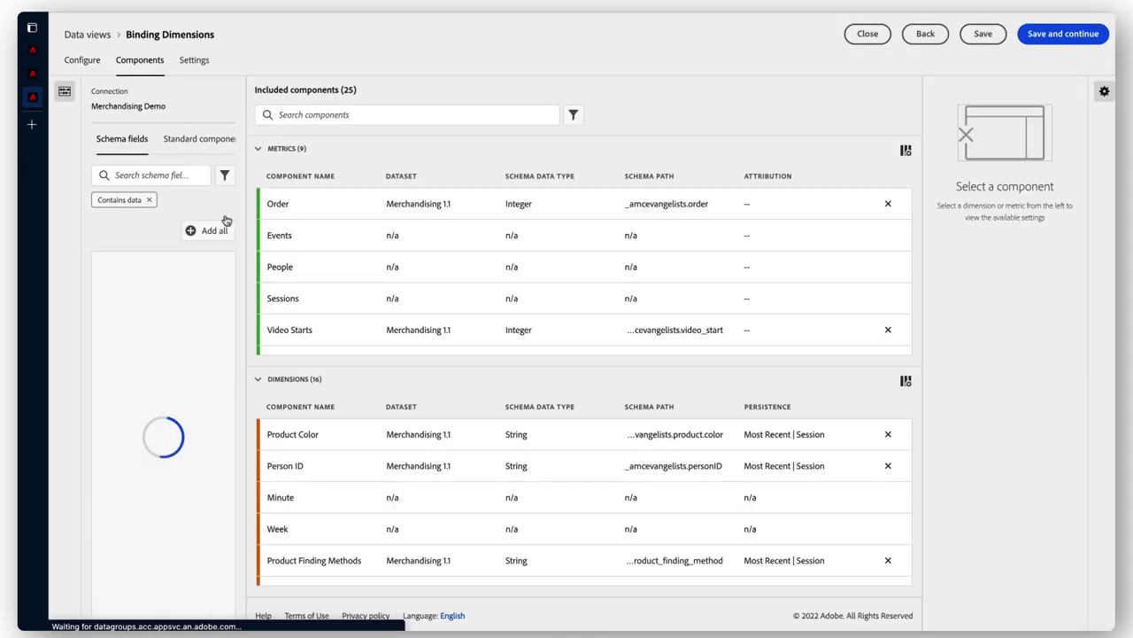
scroll(355, 522, down, 3)
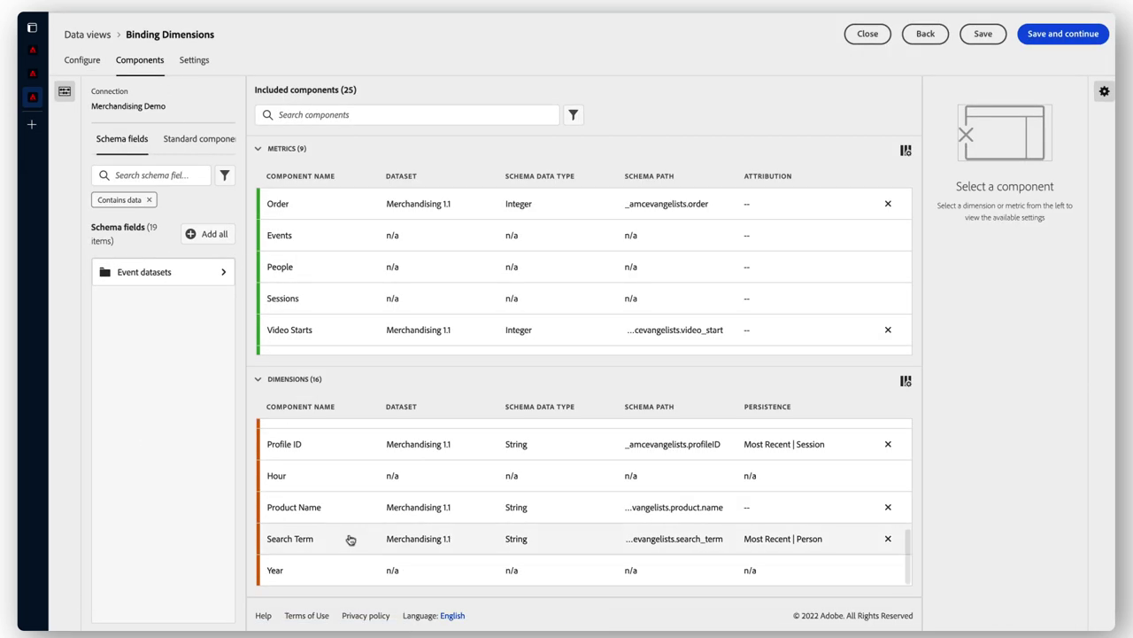
click(351, 539)
scroll(1033, 543, down, 3)
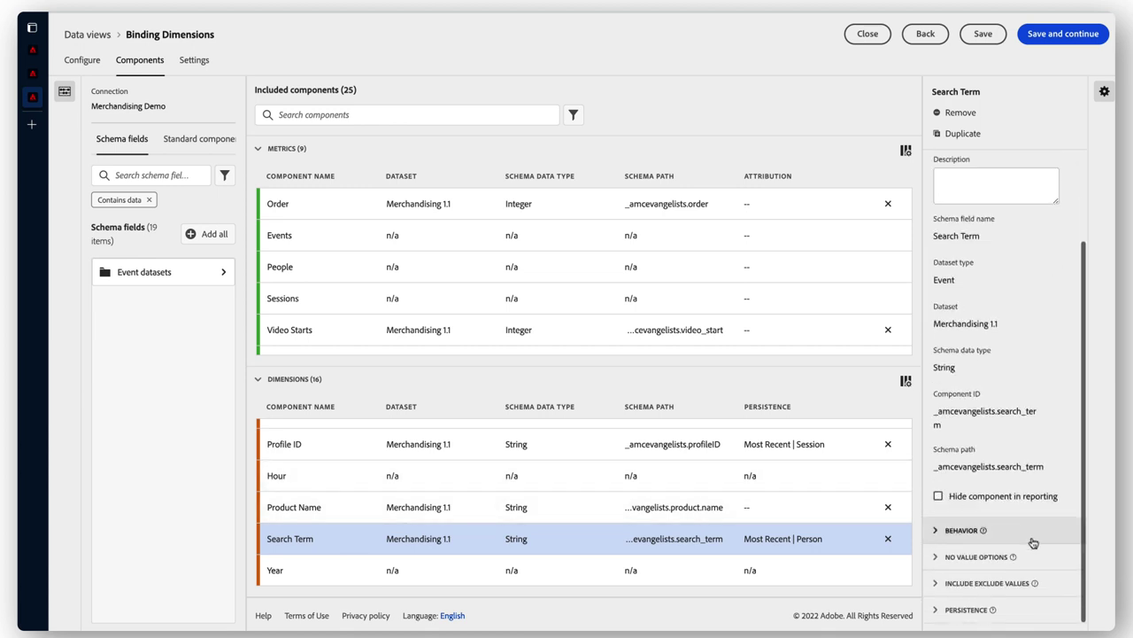
click(966, 609)
scroll(1007, 610, down, 3)
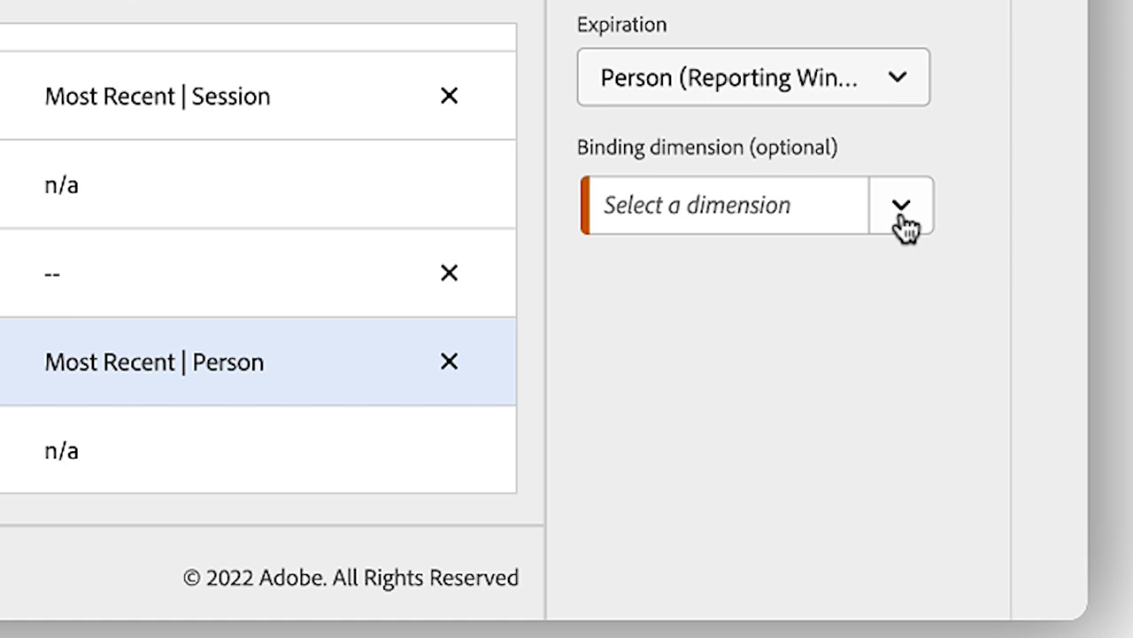
Change Search Term's binding dimension to Profile ID
click(901, 217)
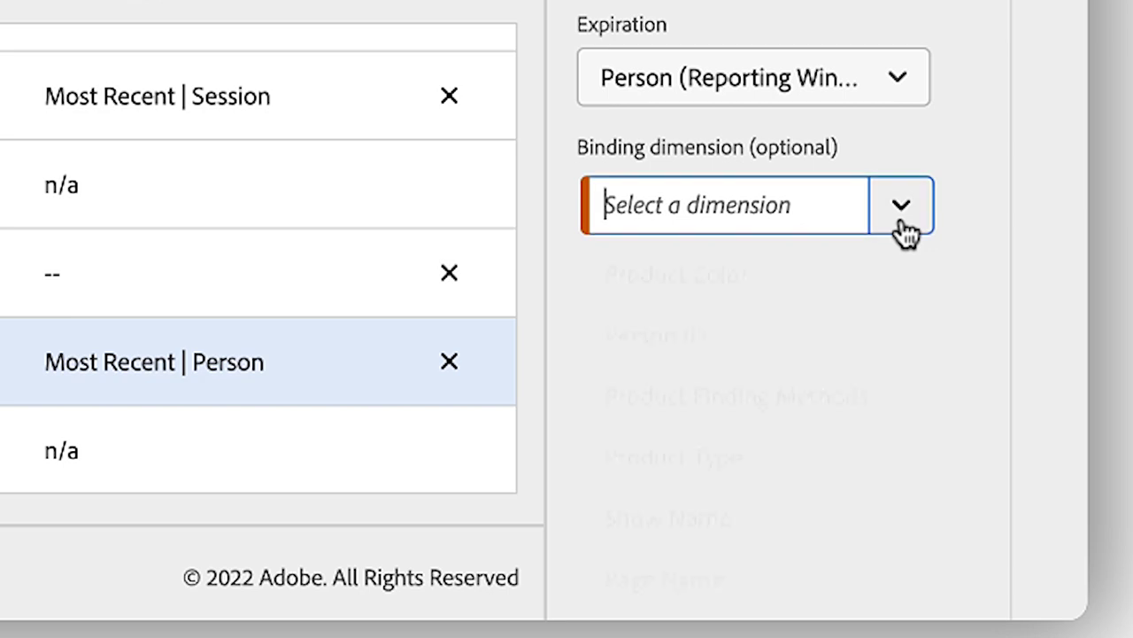
scroll(822, 385, down, 2)
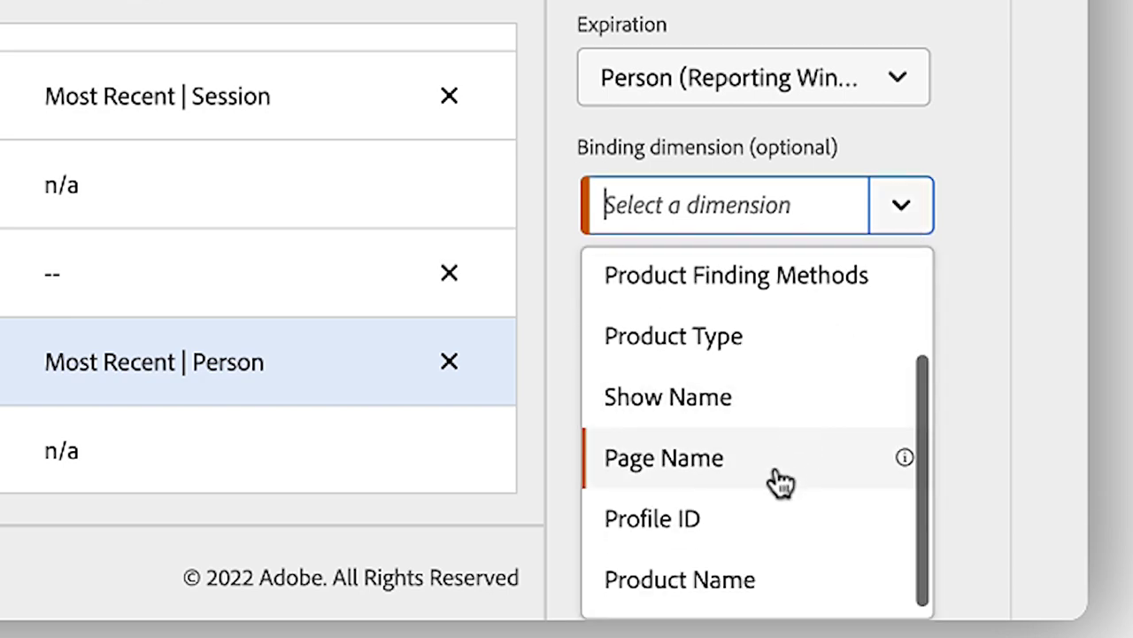
click(759, 514)
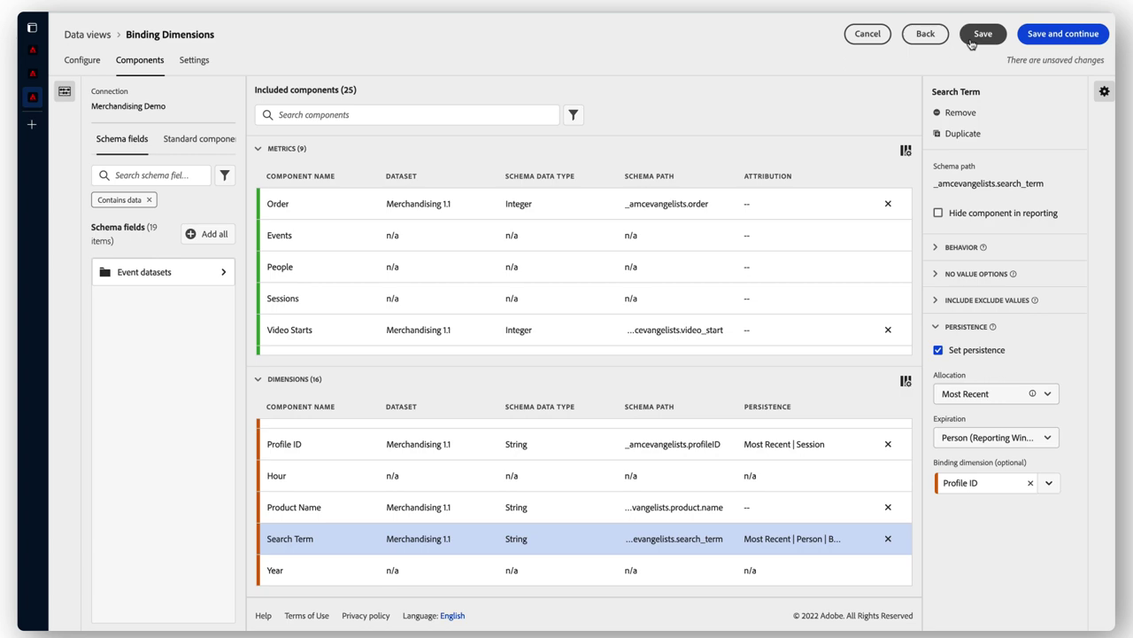
Save the Binding Dimensions data view with Search Term bound to Profile ID
click(971, 43)
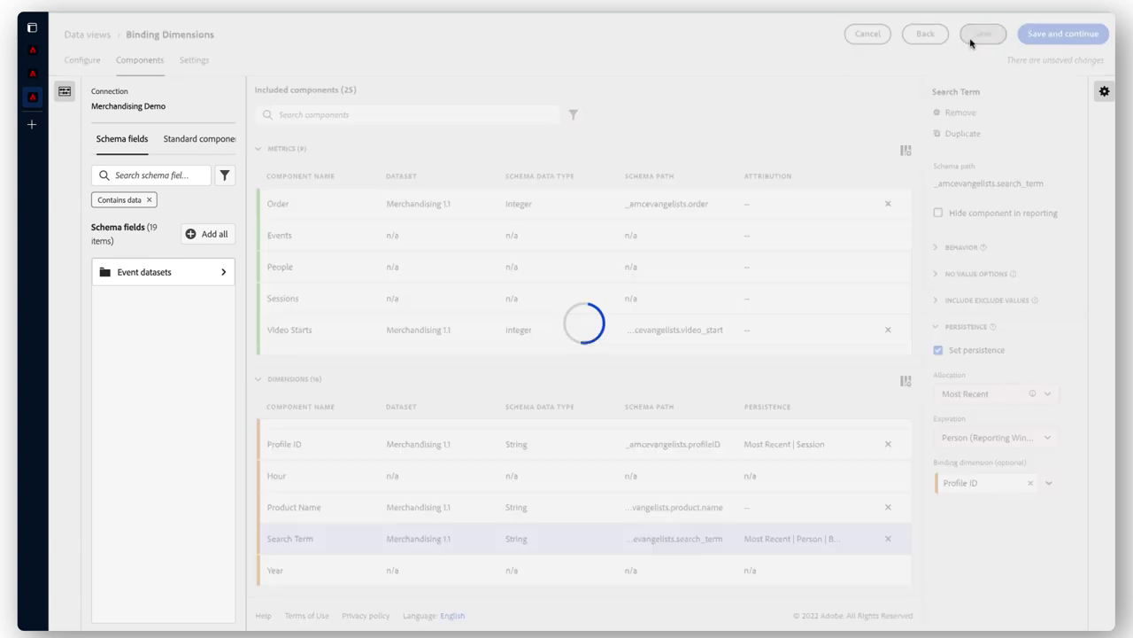